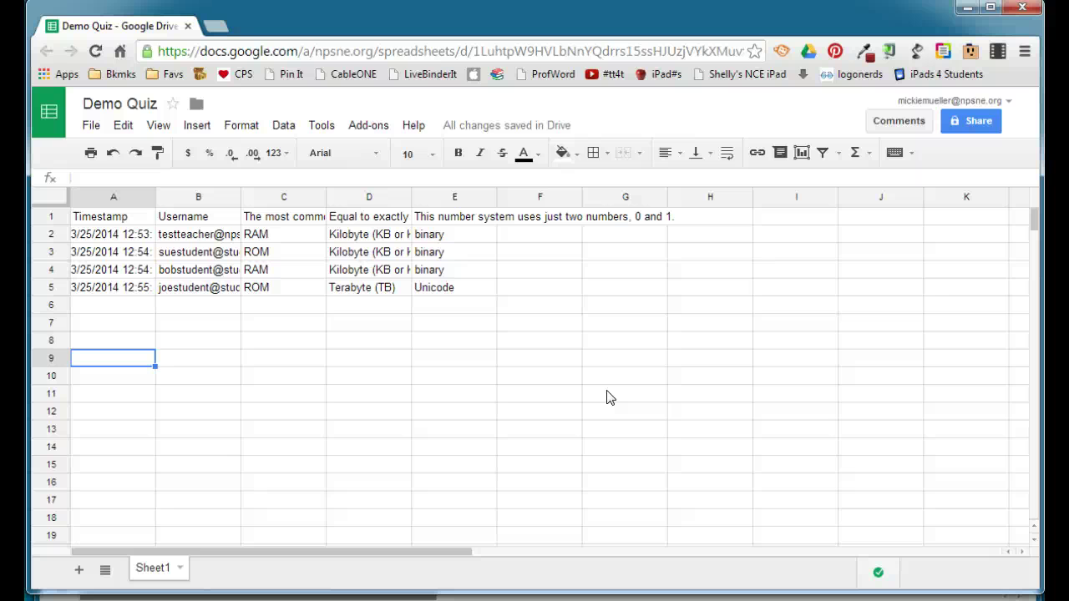
# Search the add-on store for 'flubaroo' and open the Flubaroo add-on's details page
pyautogui.click(367, 127)
pyautogui.click(377, 157)
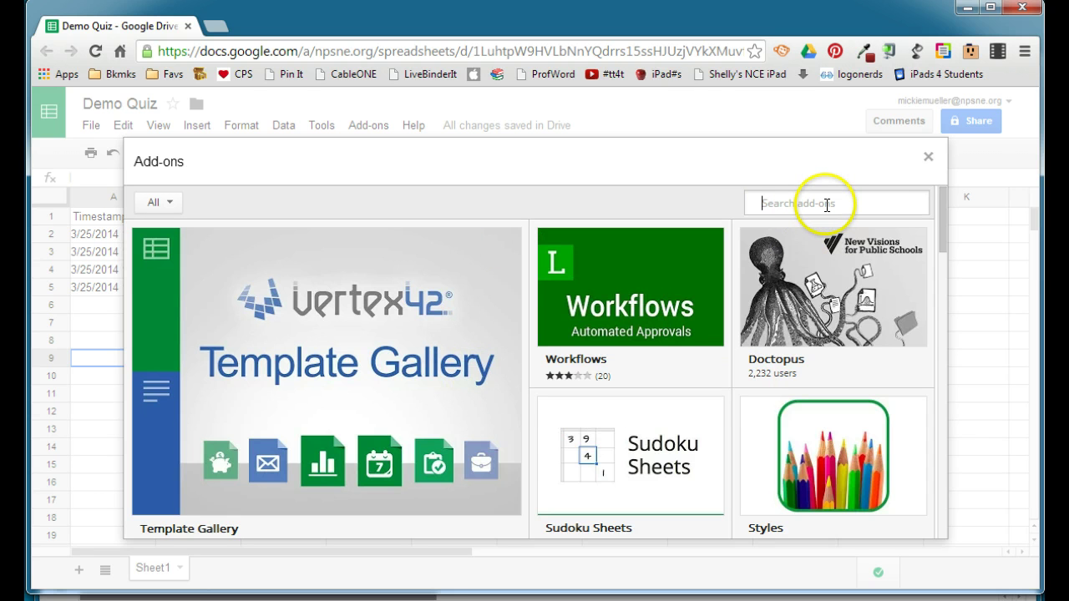
pyautogui.write('flu')
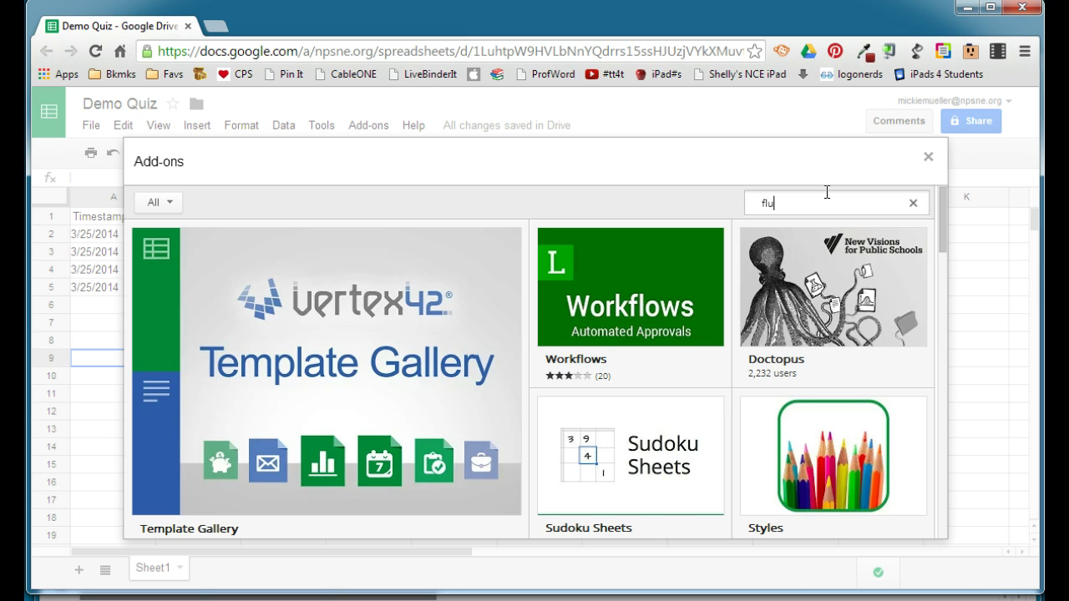
pyautogui.write('baroo')
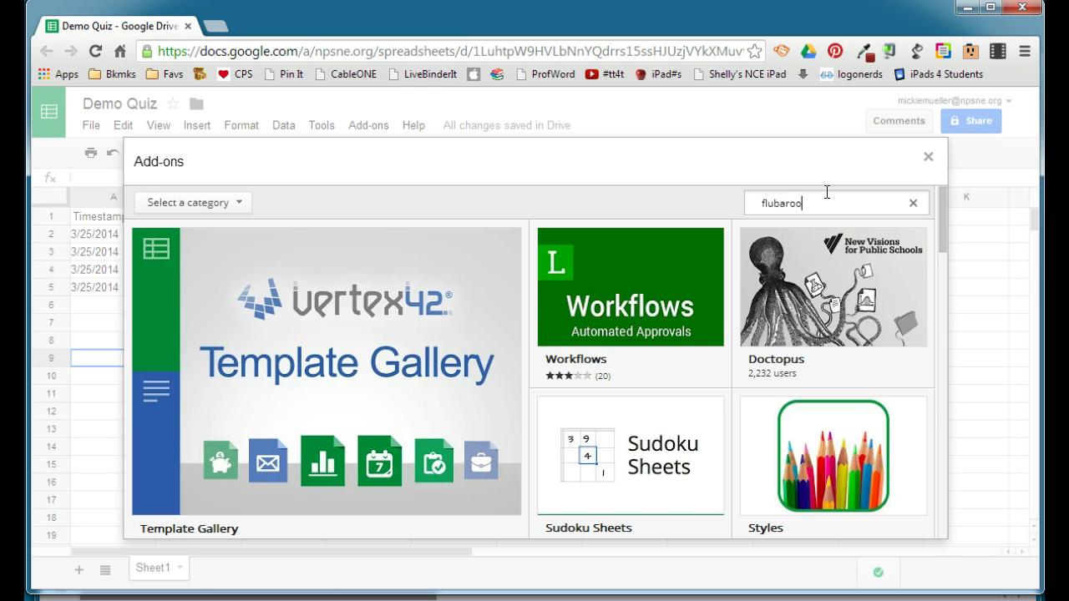
pyautogui.press('Return')
pyautogui.click(524, 269)
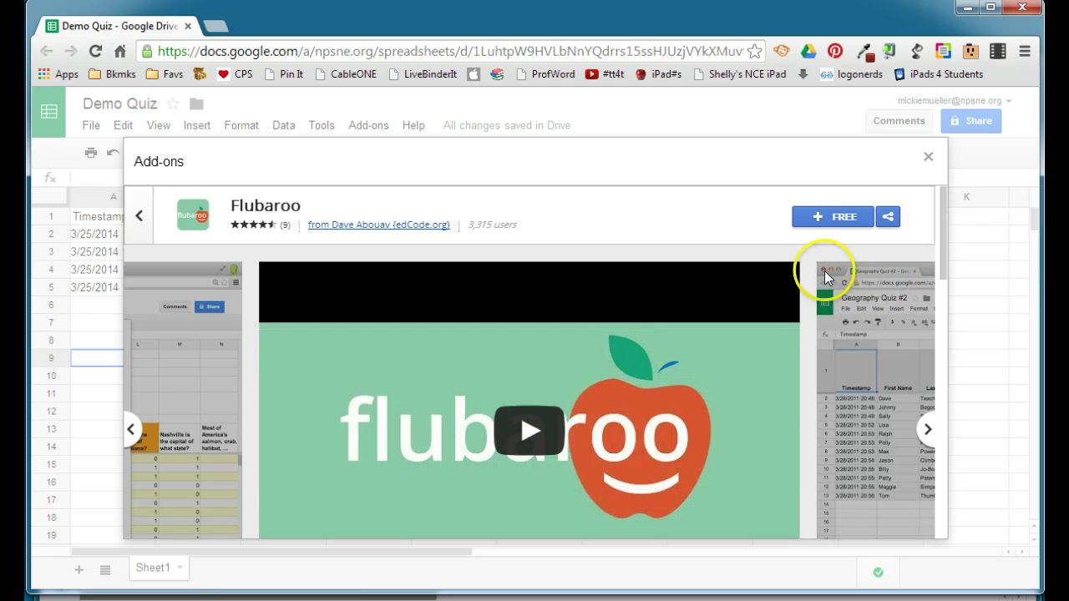
pyautogui.moveTo(937, 219)
pyautogui.mouseDown()
pyautogui.moveTo(933, 331)
pyautogui.moveTo(930, 201)
pyautogui.mouseUp()
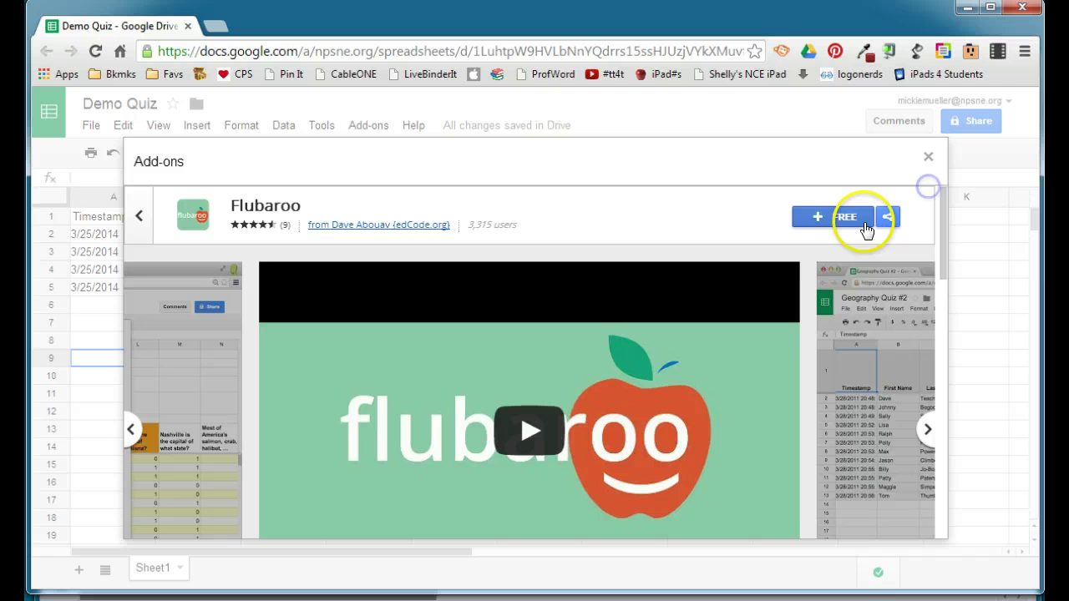
# Install the free Flubaroo add-on and accept the permissions it requests
pyautogui.click(838, 219)
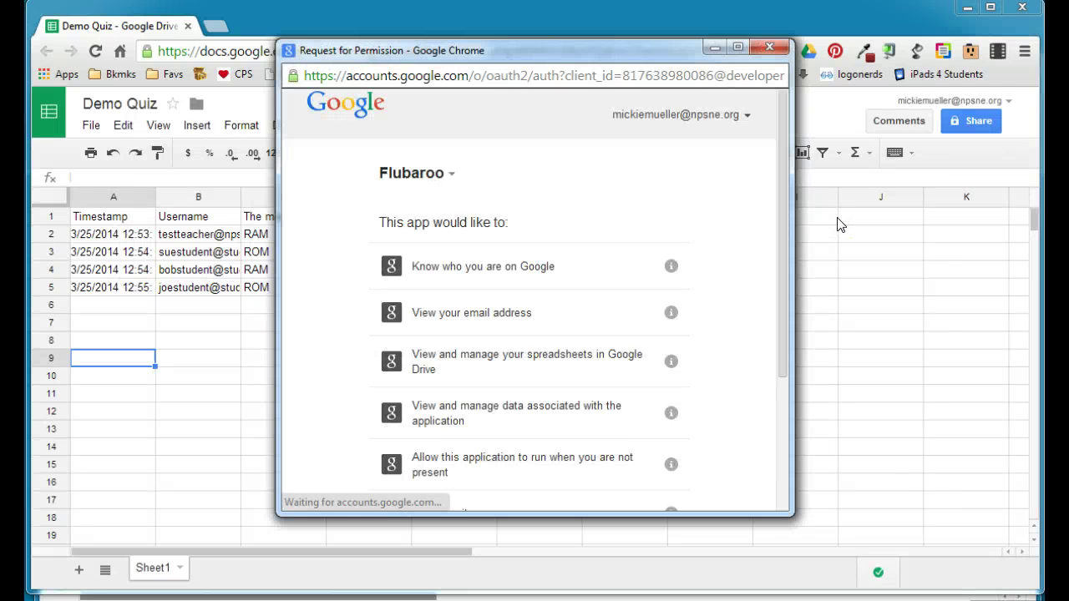
pyautogui.moveTo(784, 193); pyautogui.dragTo(799, 332)
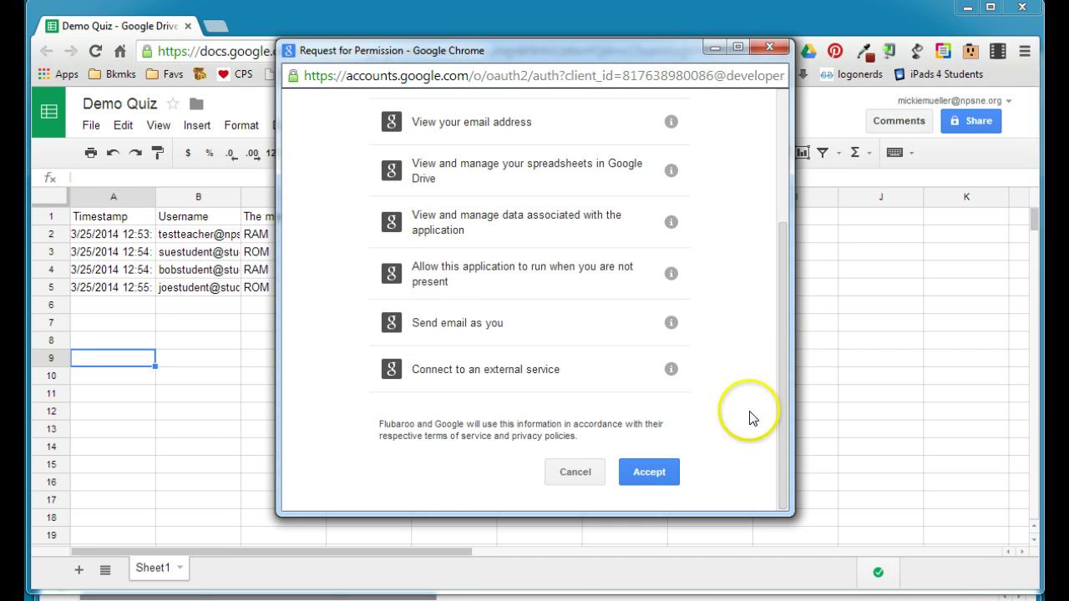
pyautogui.click(644, 471)
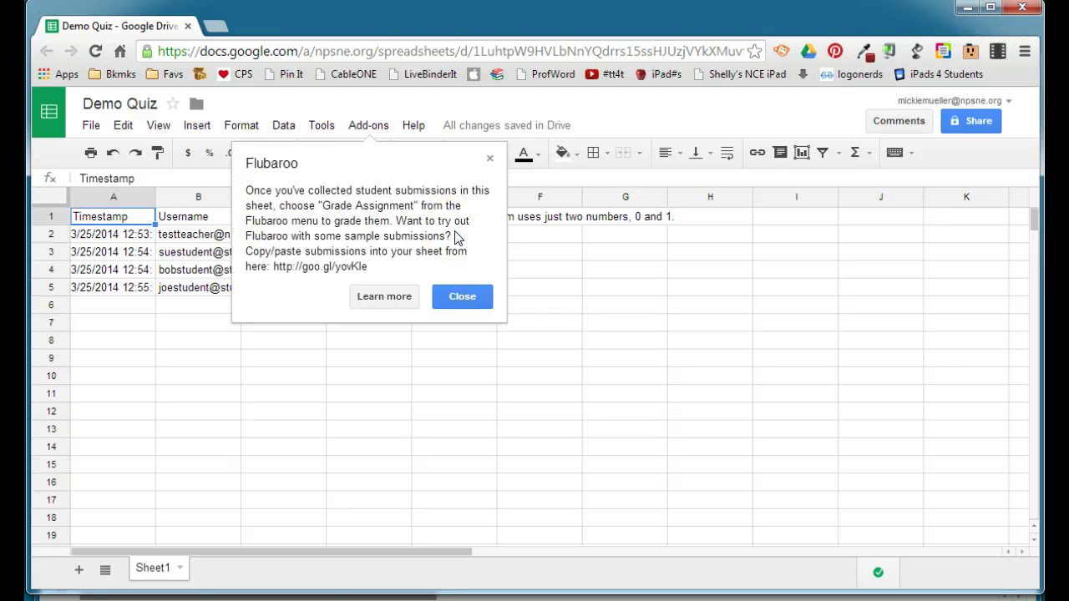
# Dismiss Flubaroo's welcome message and launch Add-ons > Flubaroo > Grade Assignment
pyautogui.click(461, 298)
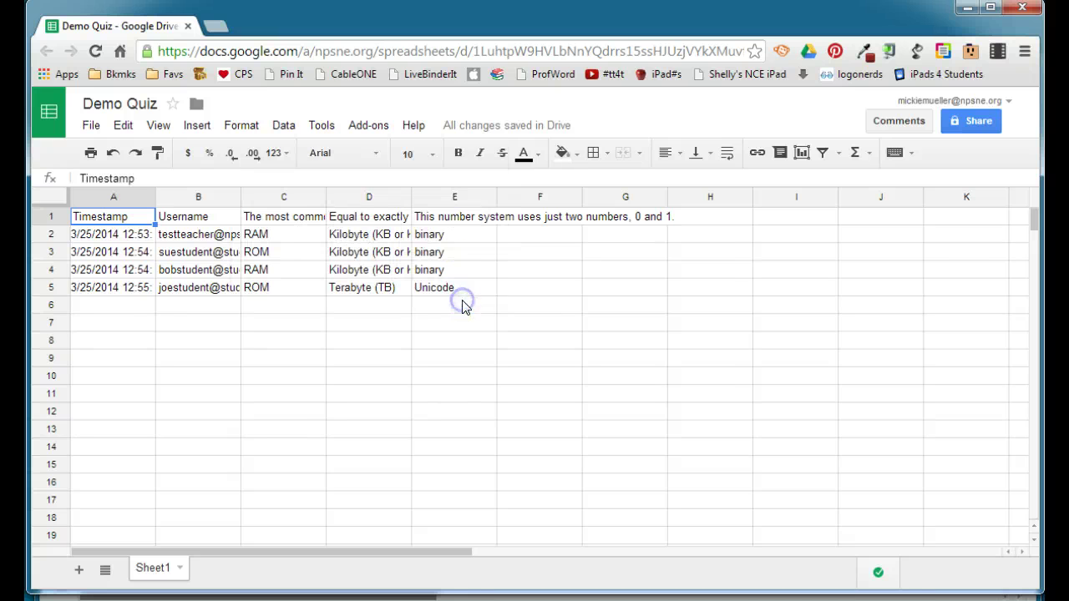
pyautogui.click(364, 127)
pyautogui.click(370, 157)
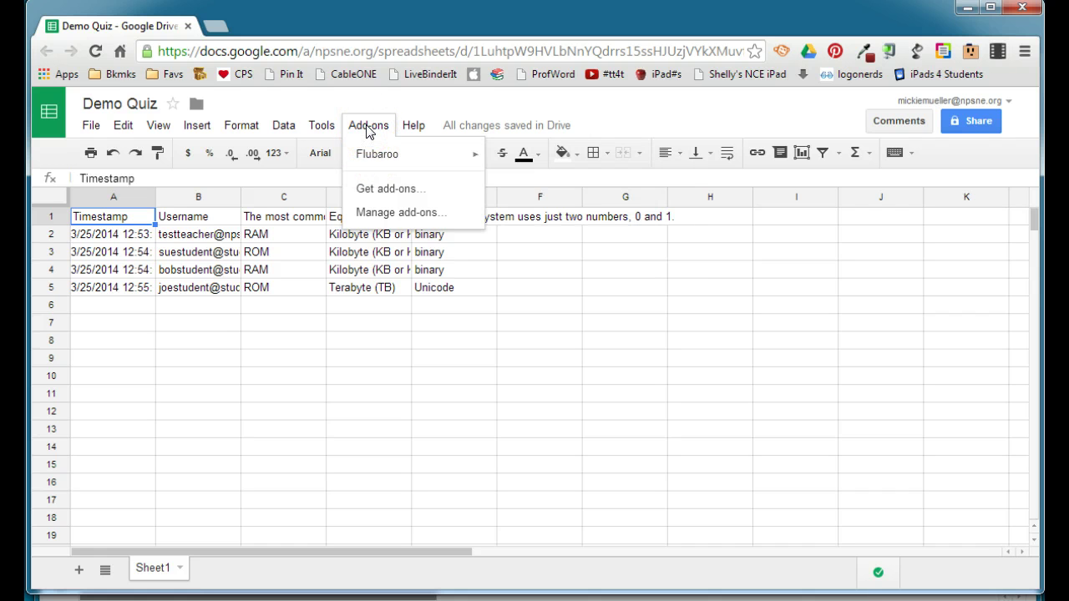
pyautogui.click(370, 158)
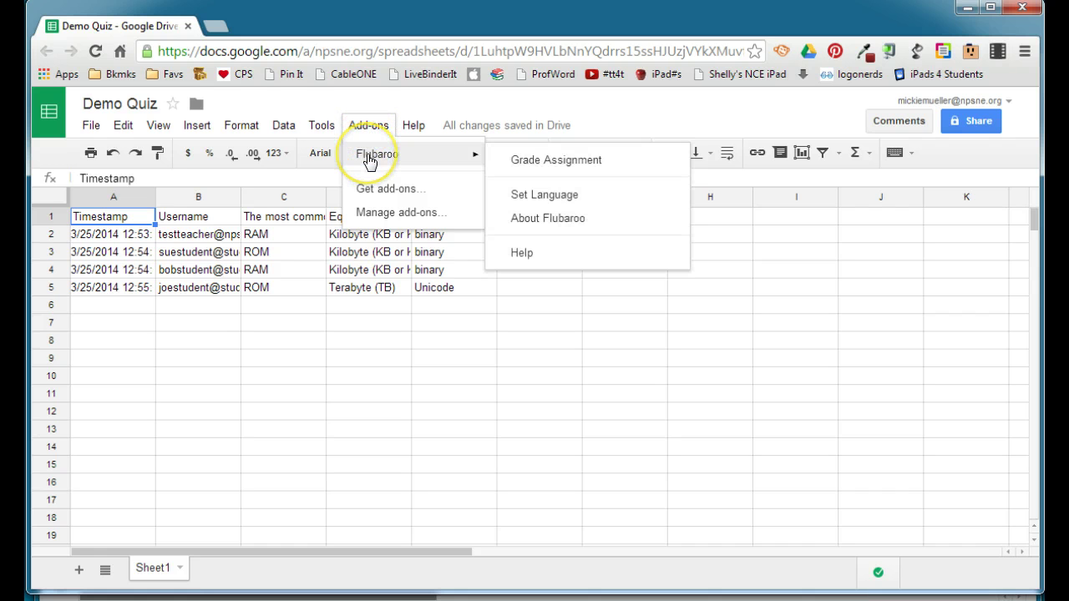
pyautogui.click(364, 125)
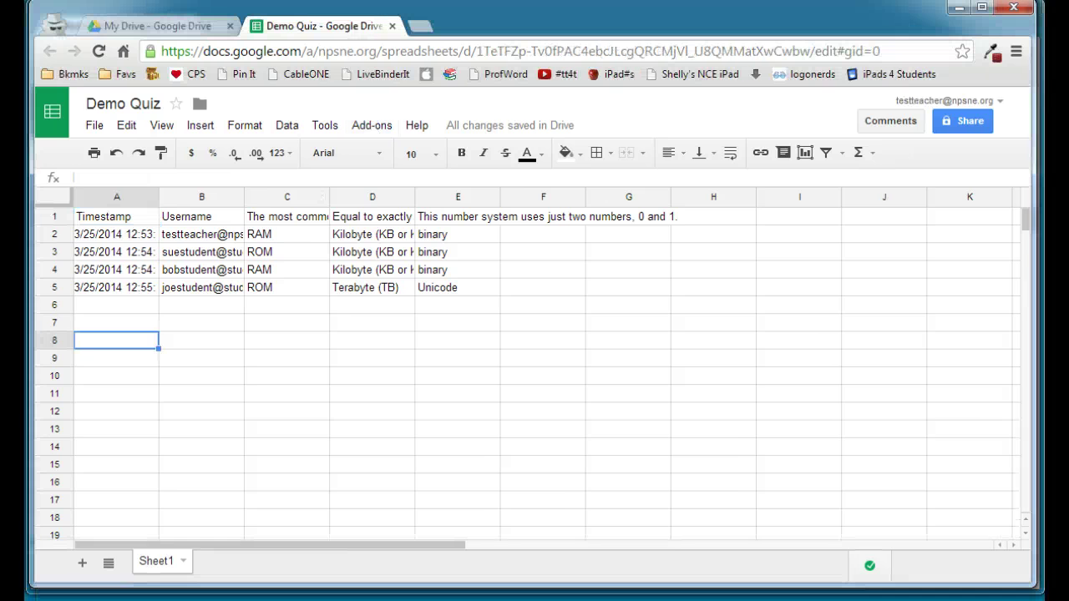
pyautogui.click(582, 358)
pyautogui.click(373, 126)
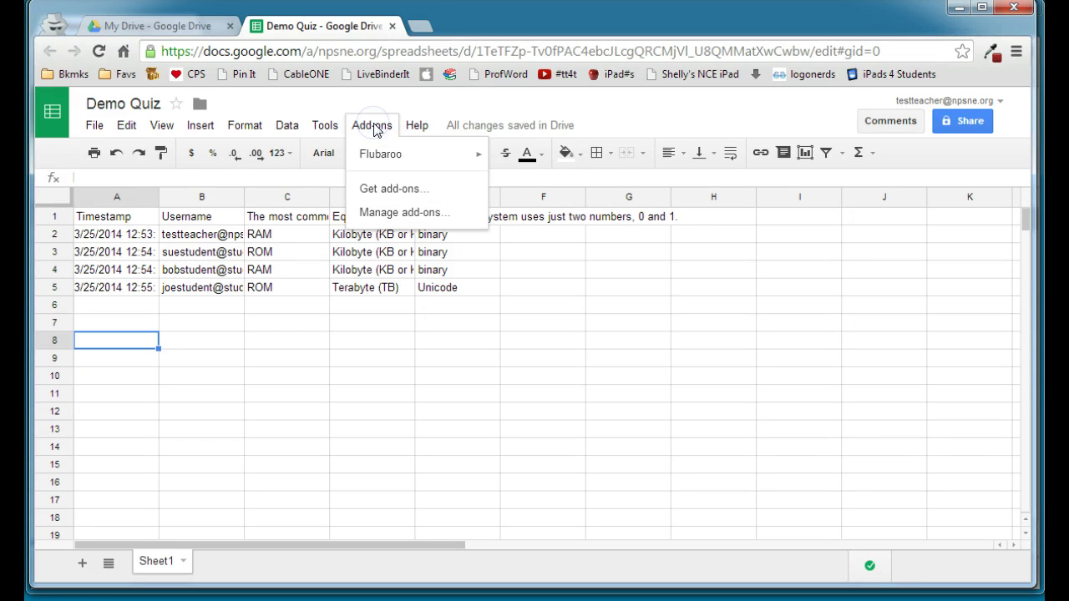
pyautogui.click(381, 157)
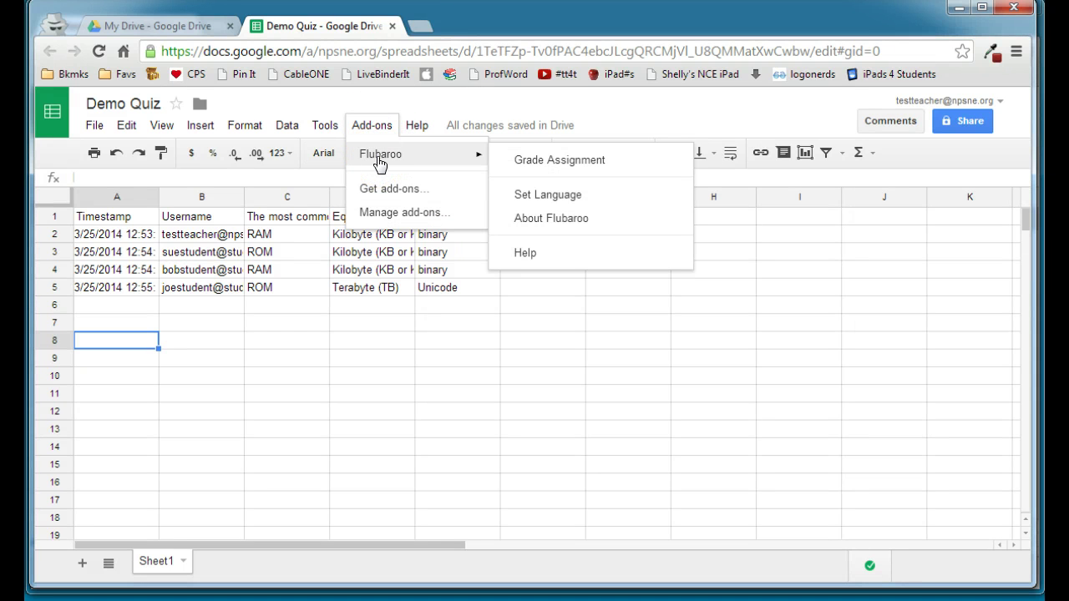
pyautogui.click(571, 162)
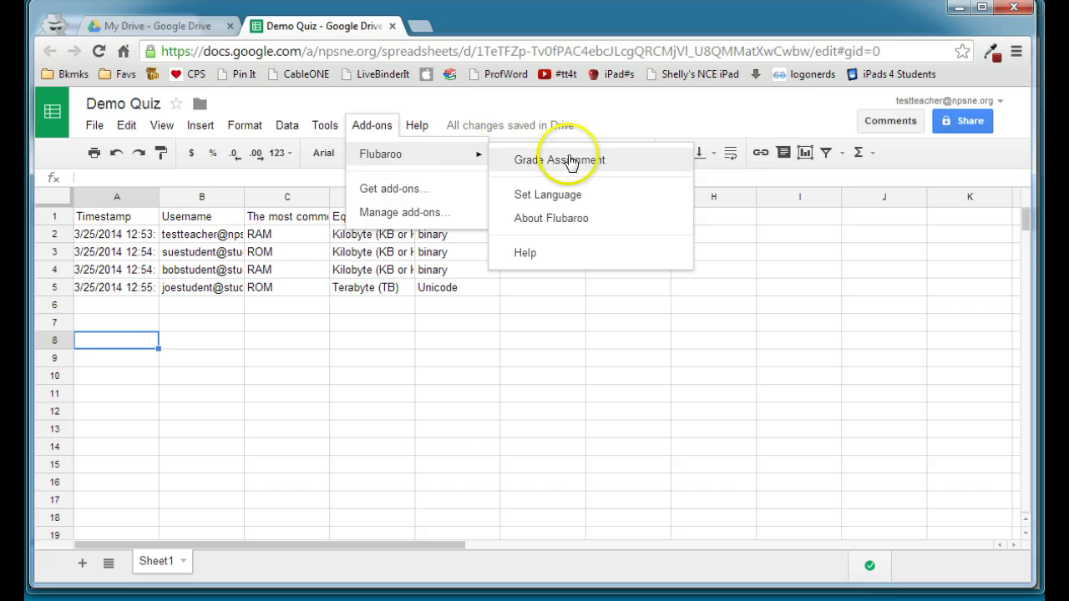
# Keep Username as the student identifier and each question at 1 point, then continue to Step 2
pyautogui.click(570, 162)
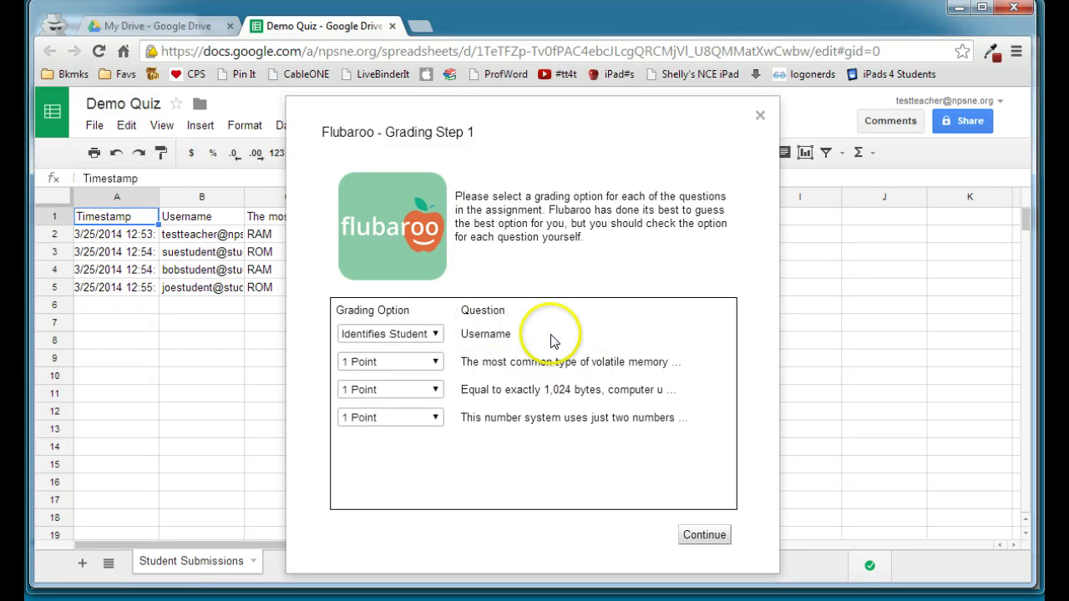
pyautogui.click(398, 334)
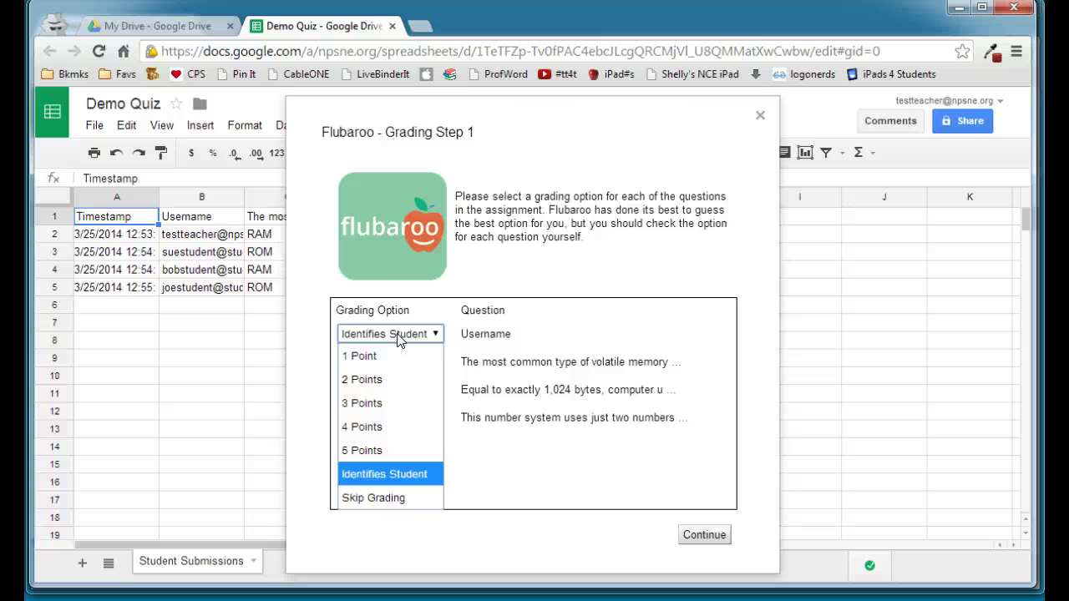
pyautogui.click(397, 334)
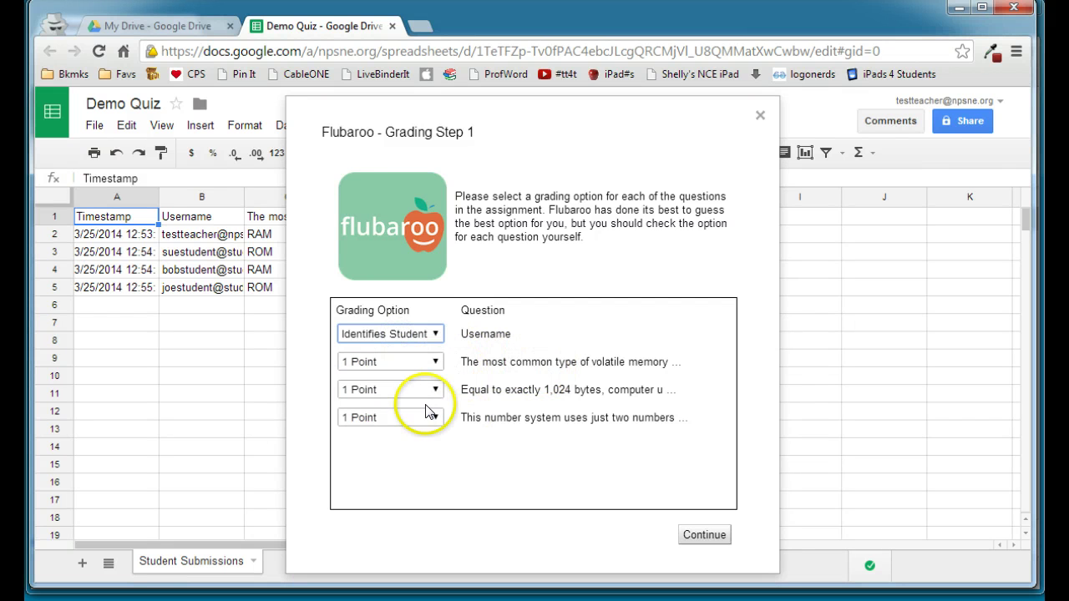
pyautogui.click(392, 364)
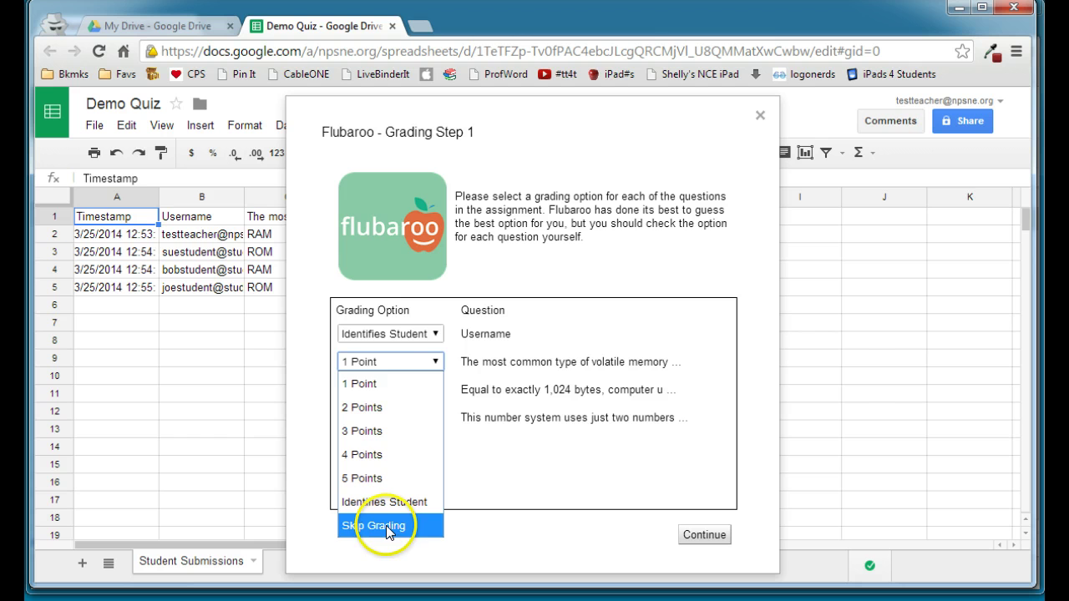
pyautogui.click(392, 367)
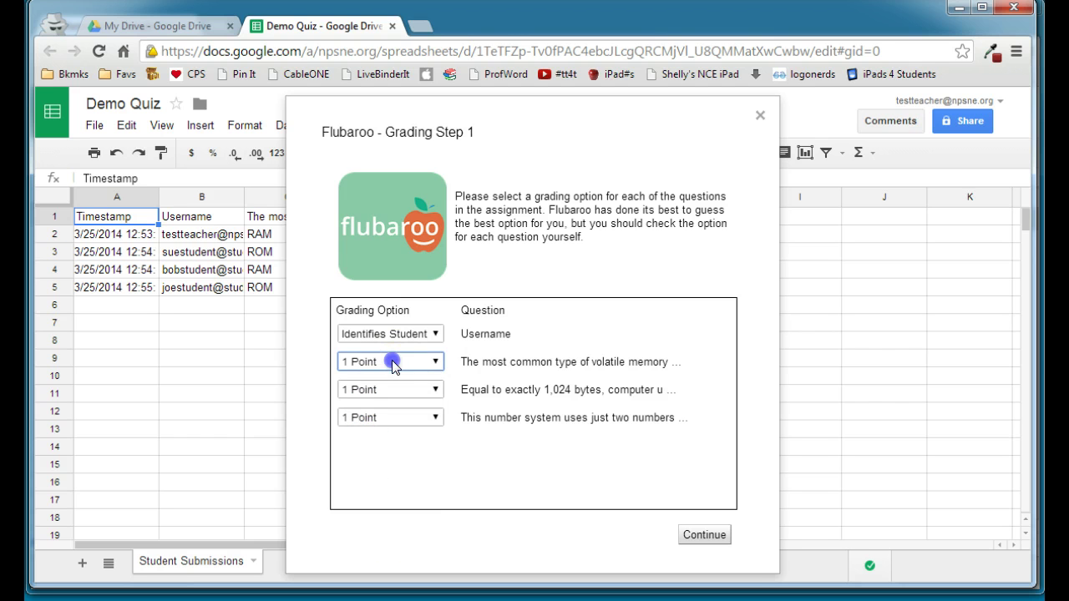
pyautogui.click(705, 536)
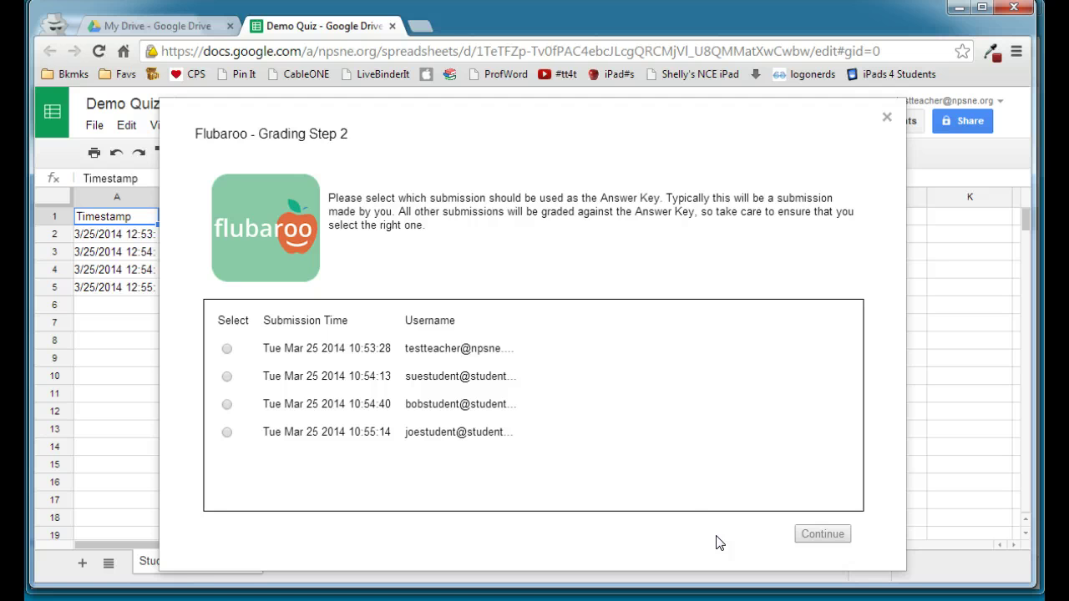
# Choose the testteacher submission as the answer key and run the grading
pyautogui.click(716, 533)
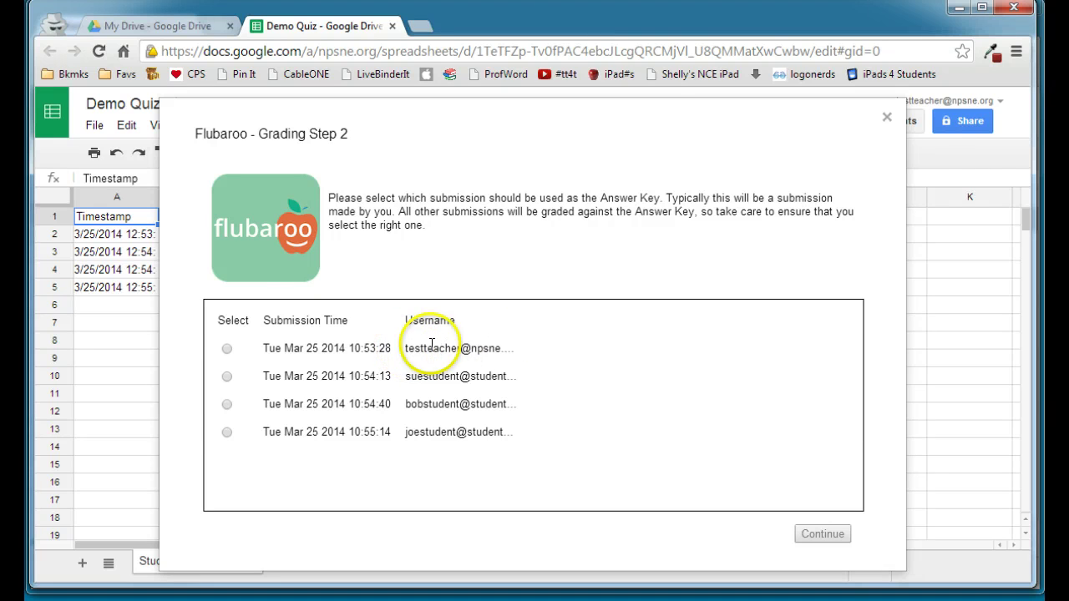
pyautogui.click(226, 351)
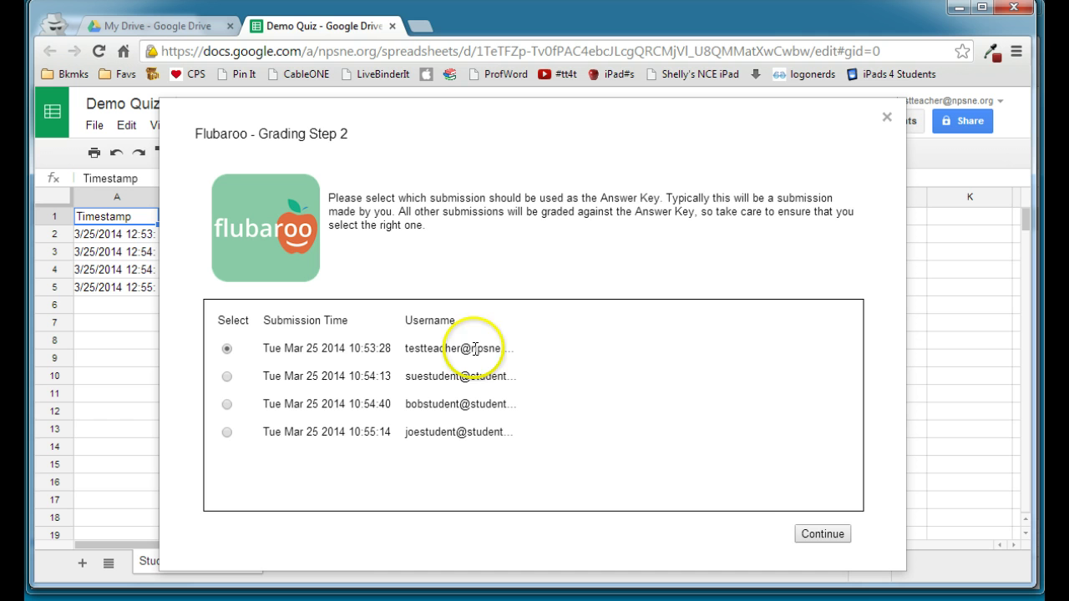
pyautogui.click(822, 534)
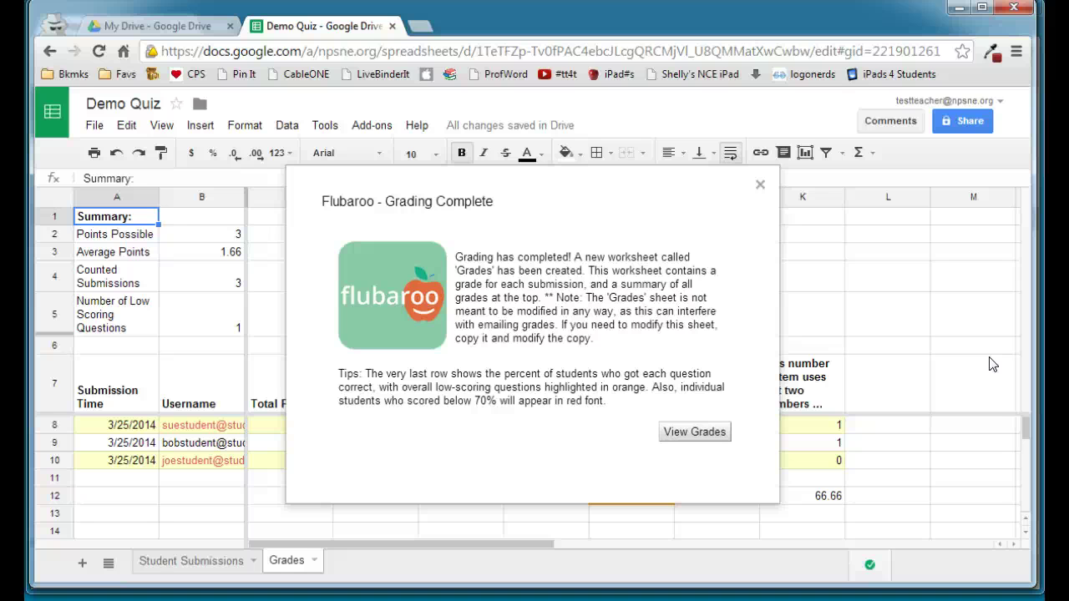
# View the Grades sheet, compare it with Student Submissions, then return to Grades
pyautogui.click(694, 433)
pyautogui.click(170, 564)
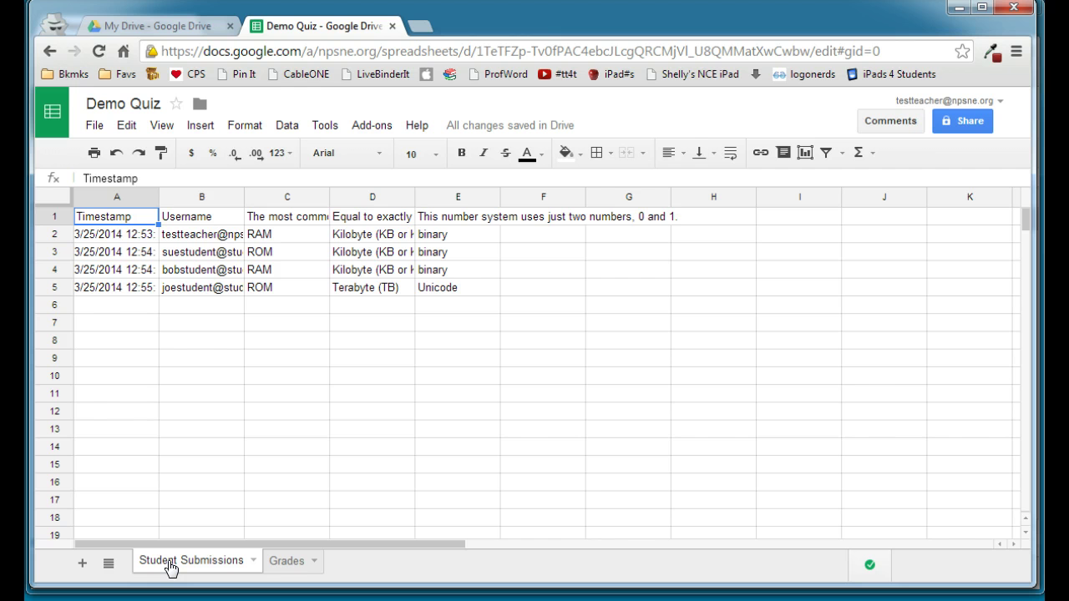
pyautogui.click(288, 562)
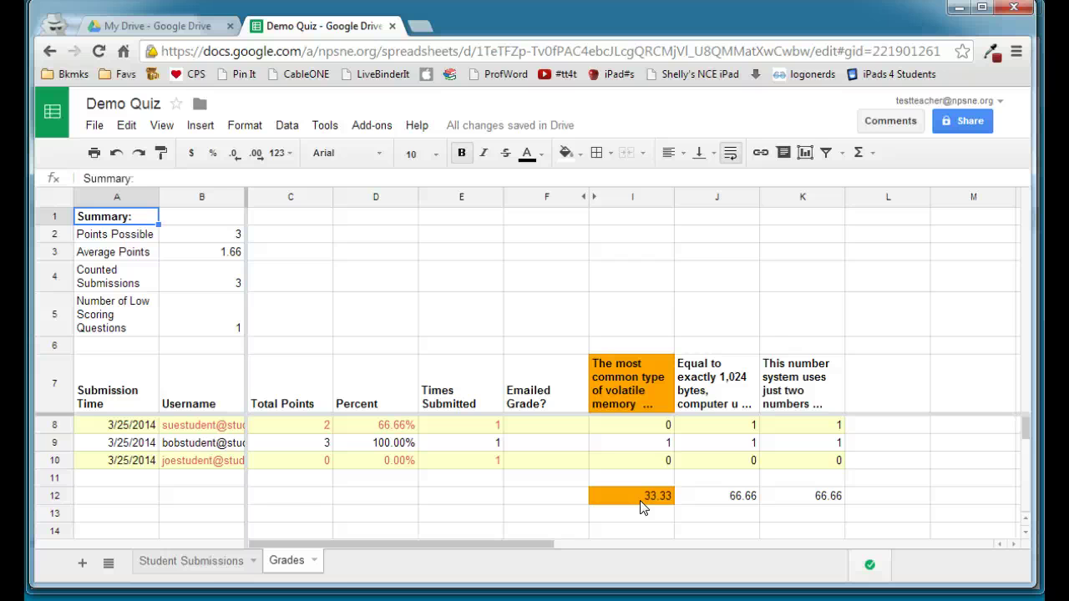
# Email grades to all 3 students with questions and scores, excluding the answer key
pyautogui.click(371, 127)
pyautogui.moveTo(376, 159)
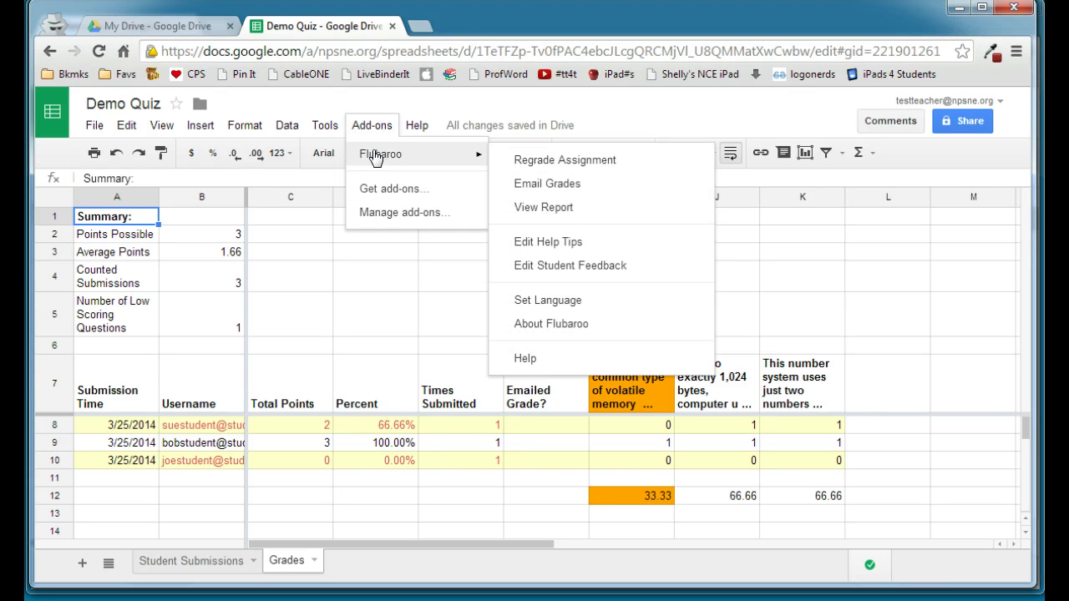
pyautogui.click(571, 186)
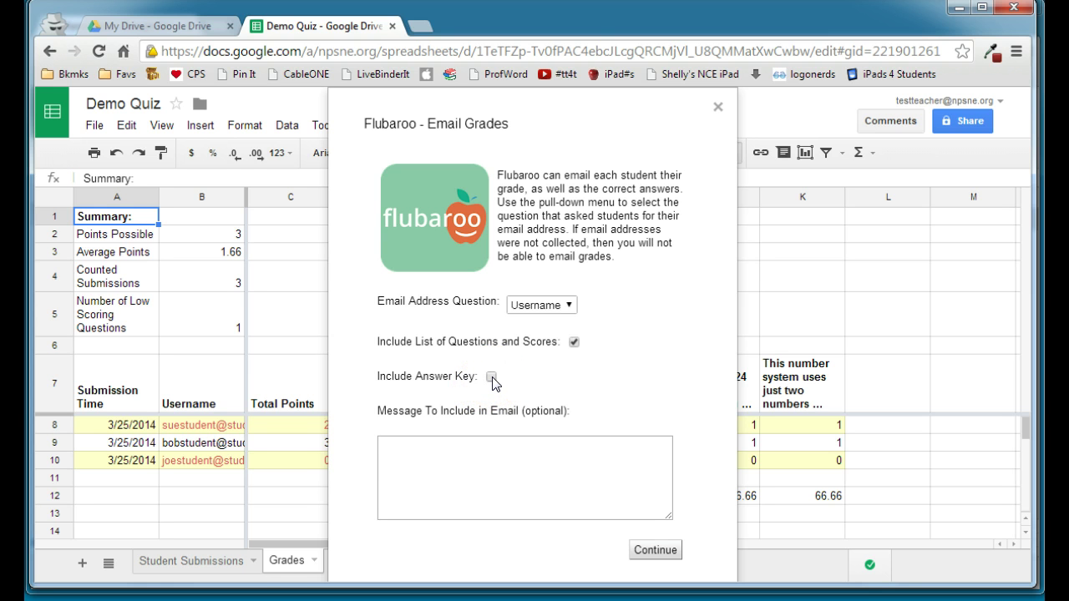
pyautogui.click(402, 453)
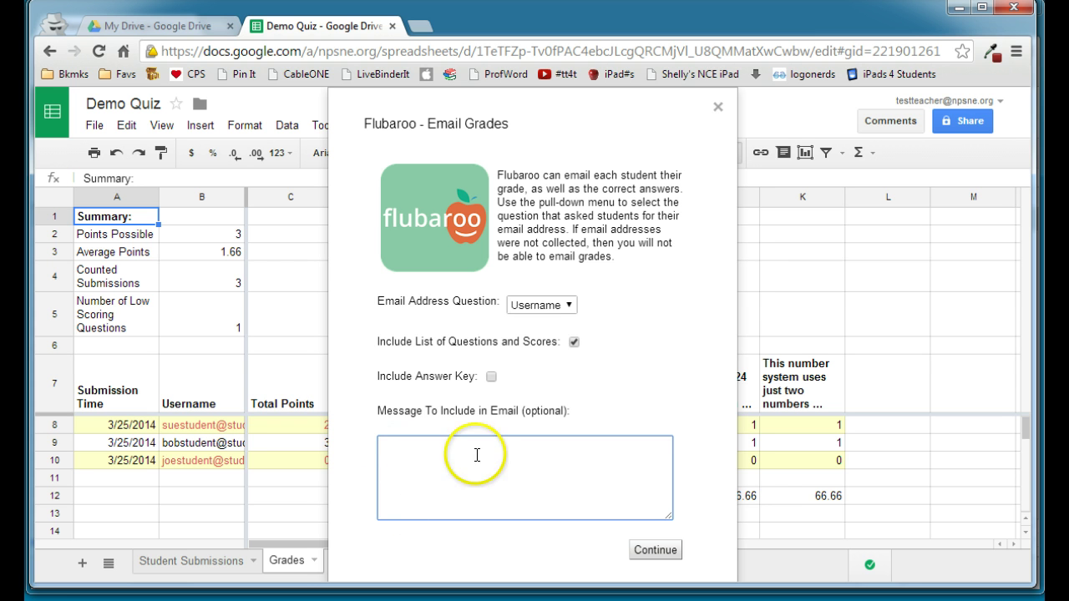
pyautogui.click(658, 551)
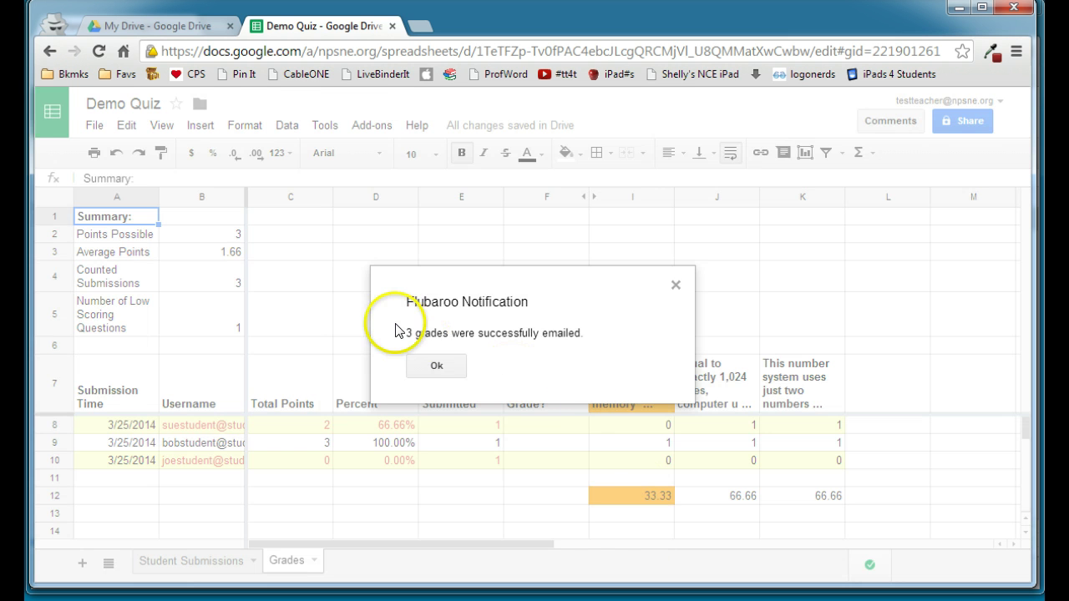
pyautogui.click(447, 368)
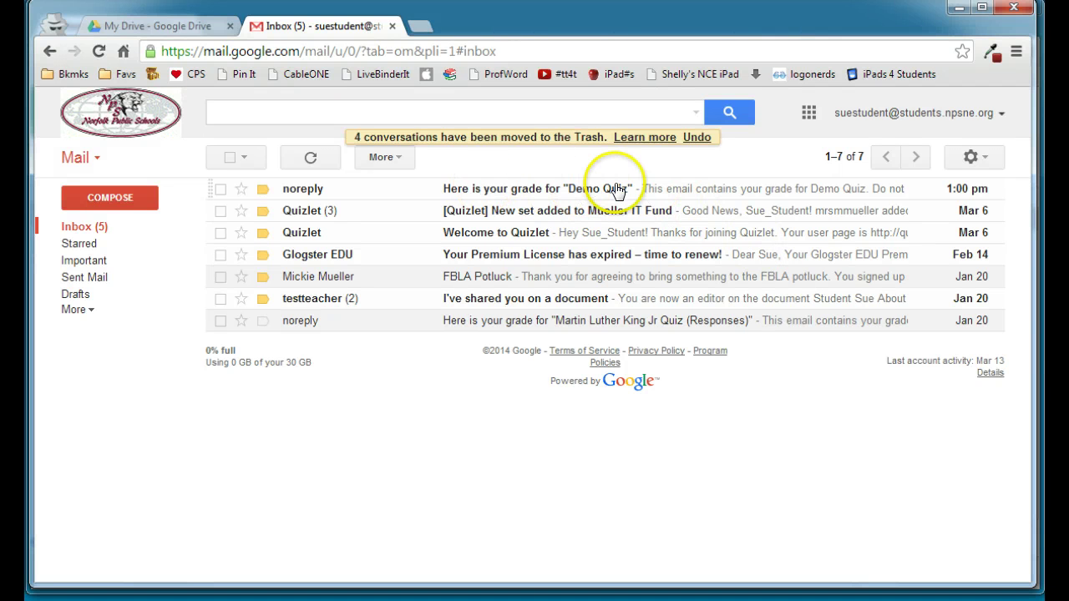
# Open the 'Here is your grade for Demo Quiz' email and scroll through the 2 / 3 results
pyautogui.click(559, 185)
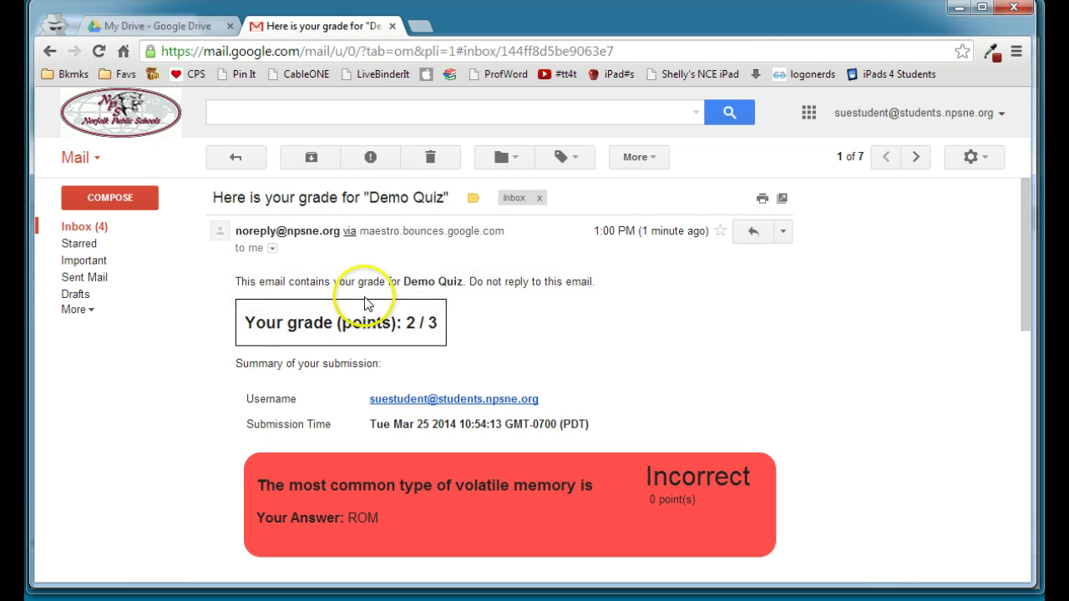
pyautogui.moveTo(1025, 219); pyautogui.dragTo(1031, 309)
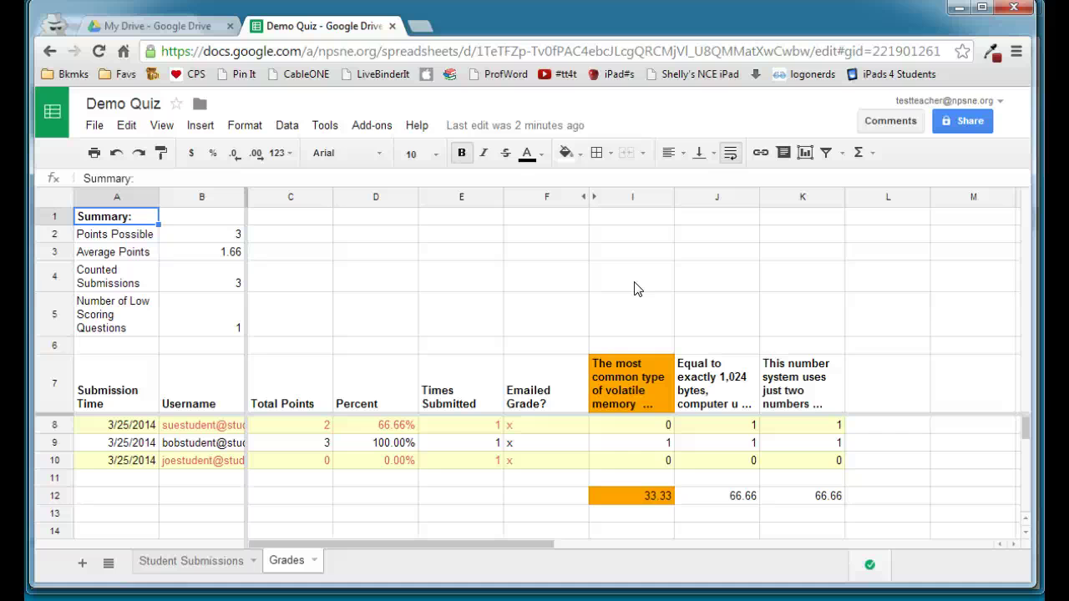
pyautogui.click(371, 124)
pyautogui.moveTo(373, 158)
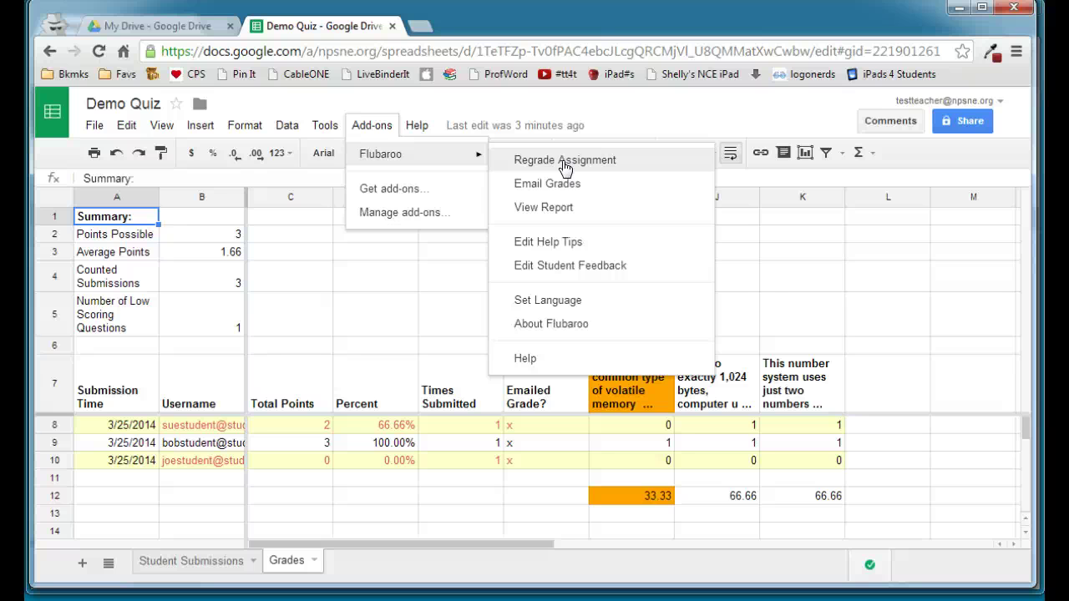
pyautogui.click(804, 288)
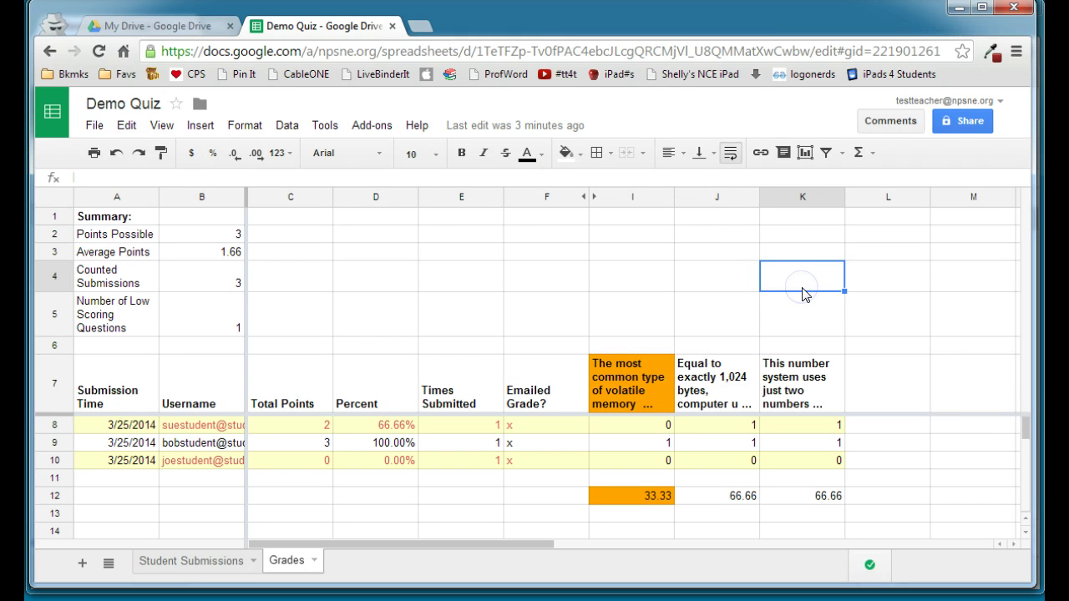